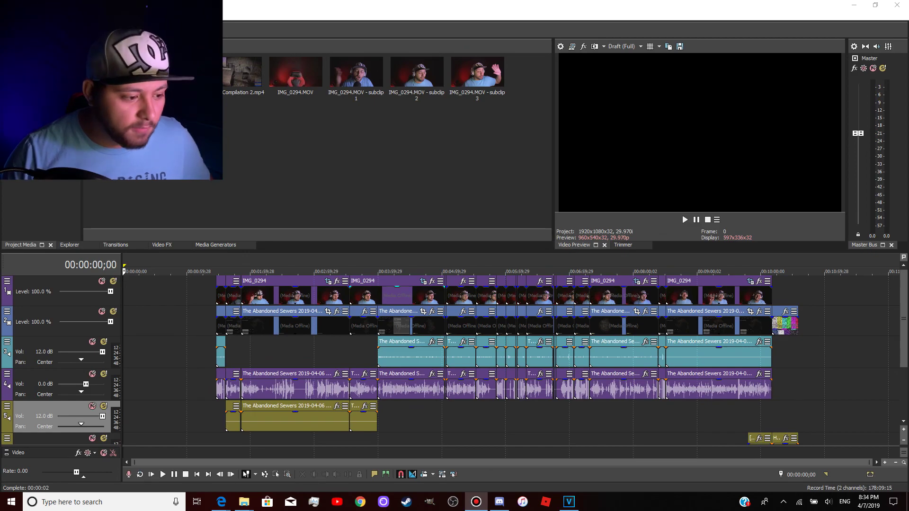
- Start rendering Sewer.mp4 from File > Render As, then cancel it at 00:00:15
key("alt+f")
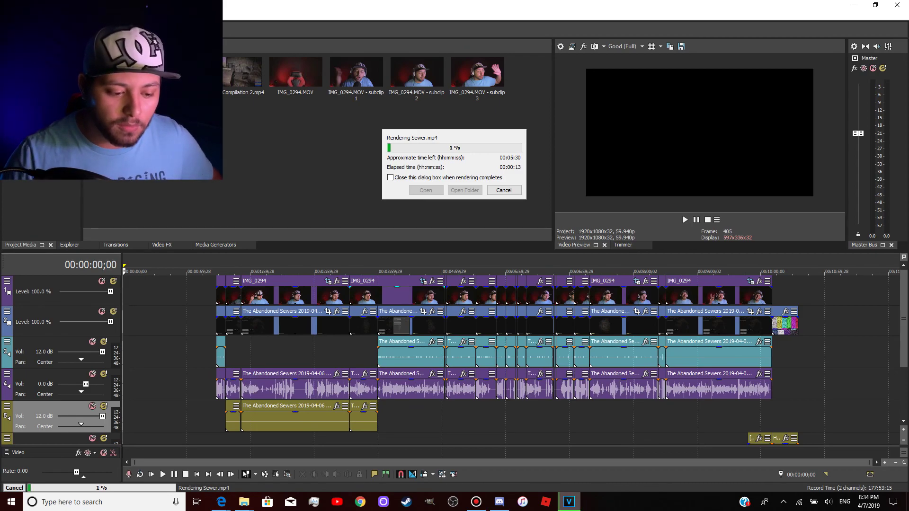
left_click(503, 190)
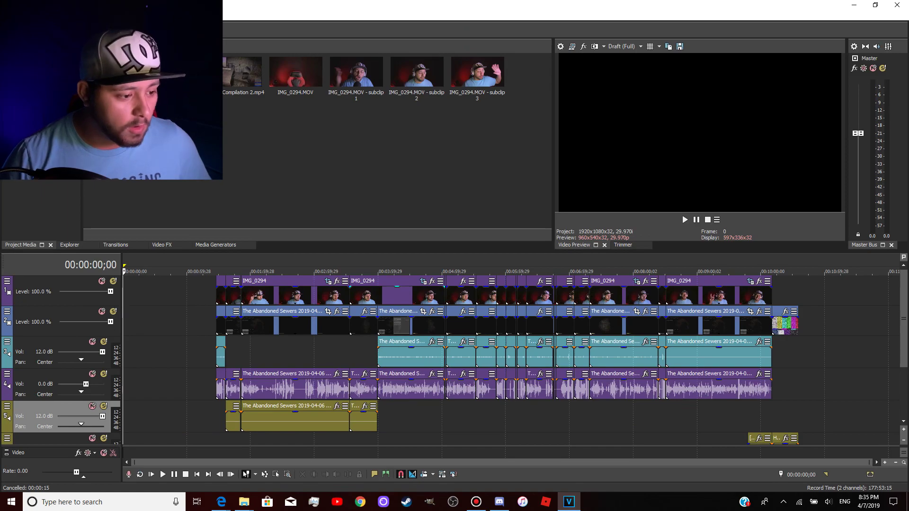
key("alt+v")
- Reopen Preferences from the Options menu with the hidden Internal settings available
key("Right")
key("Right")
key("Right")
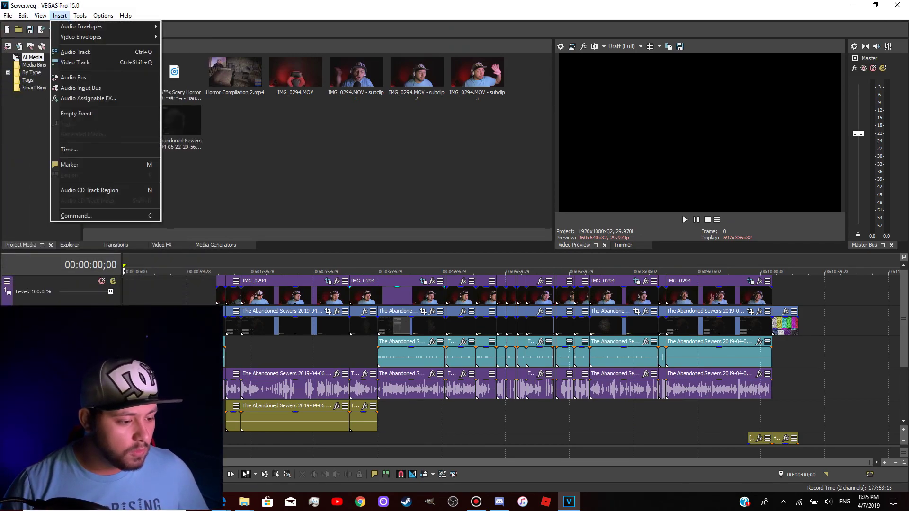
key("Up")
key("Return")
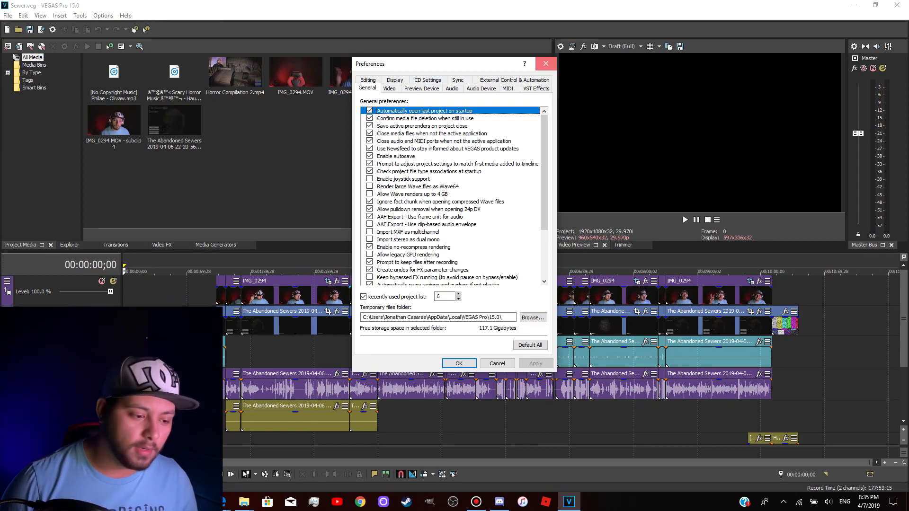
left_click(546, 64)
key("alt+o")
key("Down")
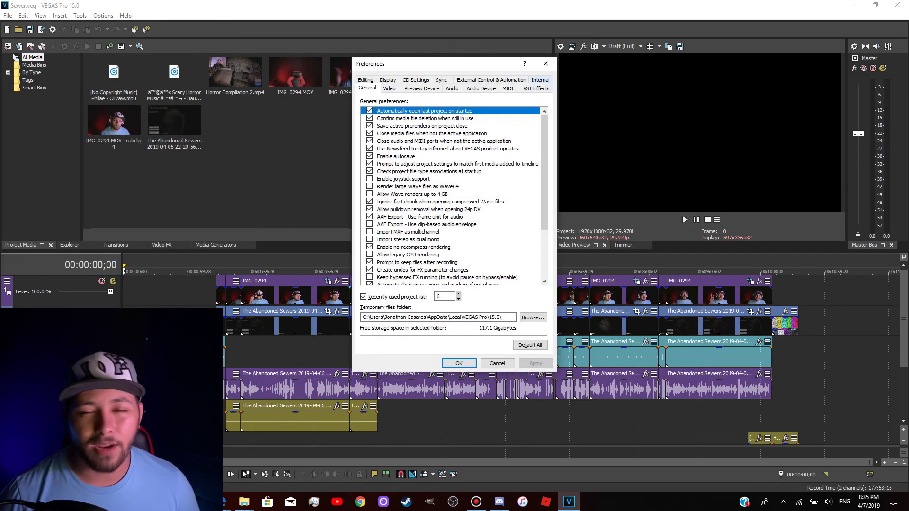
- Filter the Internal settings by 'core', leave multi-core playback rendering FALSE, and confirm
left_click(540, 80)
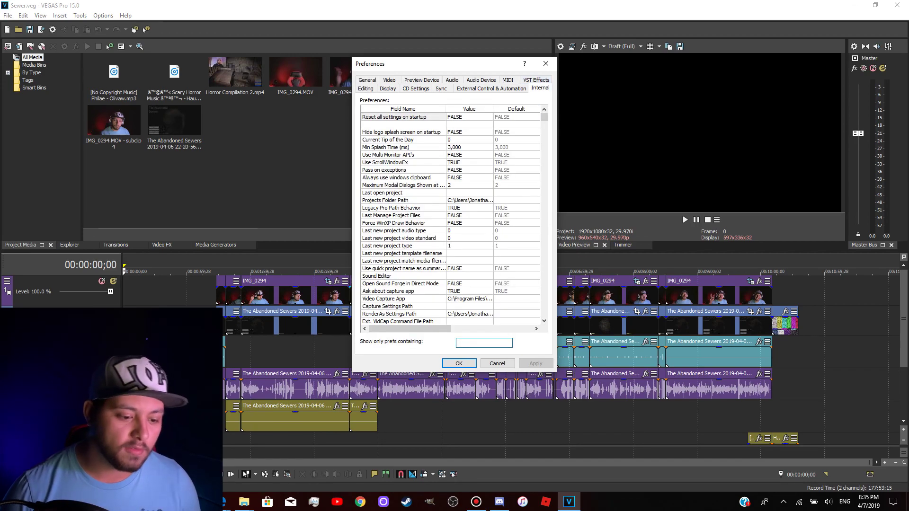
type("multi")
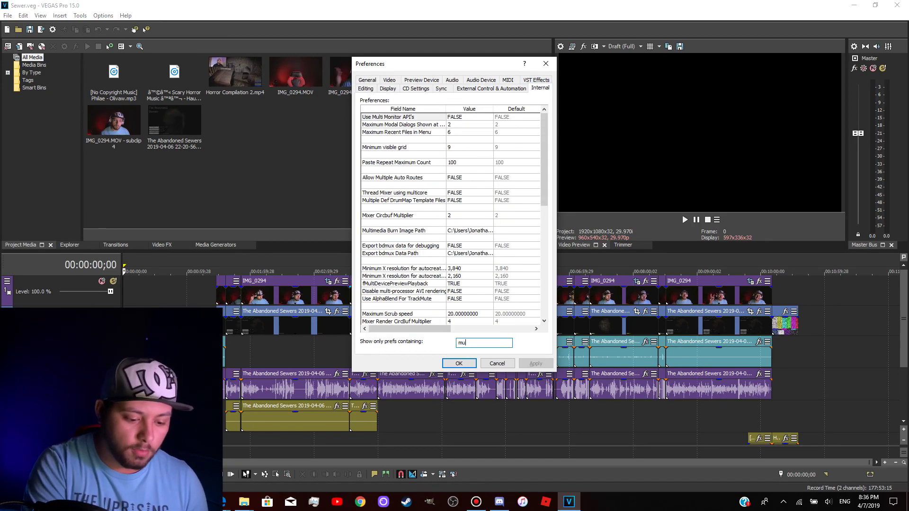
key("BackSpace")
key("BackSpace")
key("BackSpace")
key("BackSpace")
key("BackSpace")
type("core")
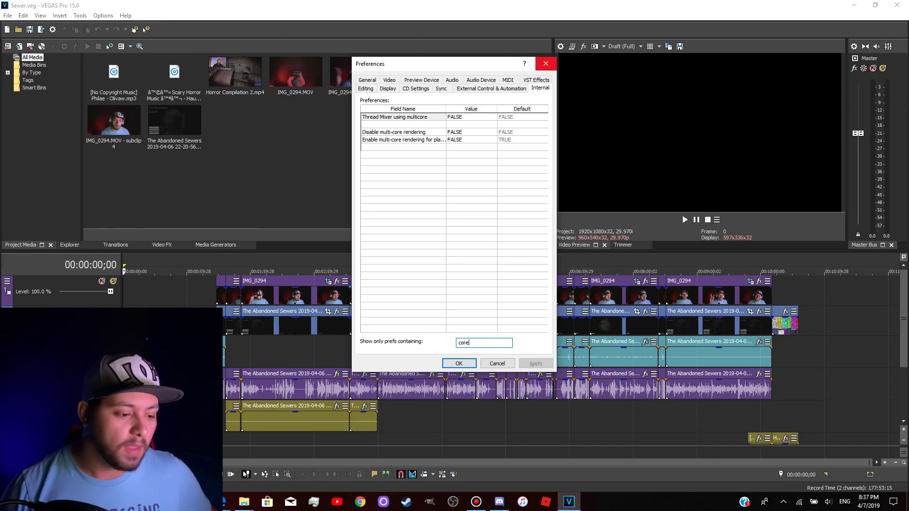
key("Return")
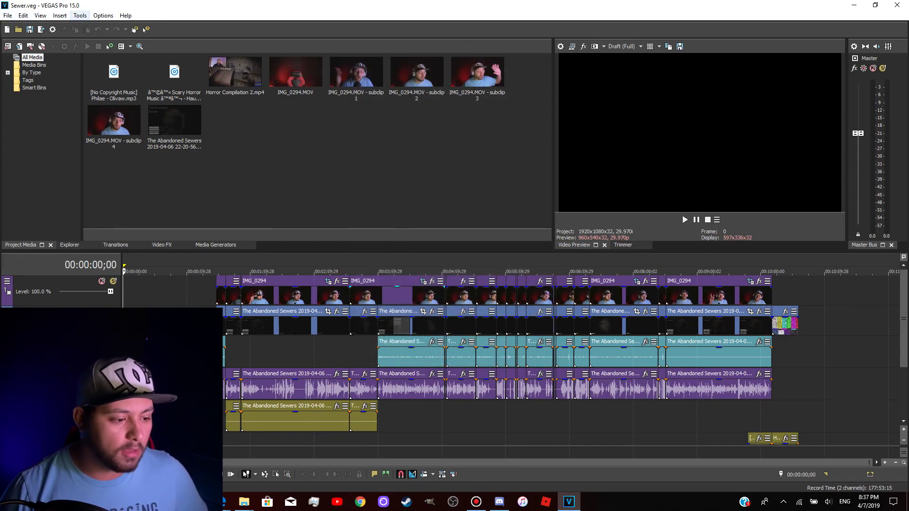
- Set Dynamic RAM Preview max to 400 MB on the Video tab of Preferences
left_click(103, 16)
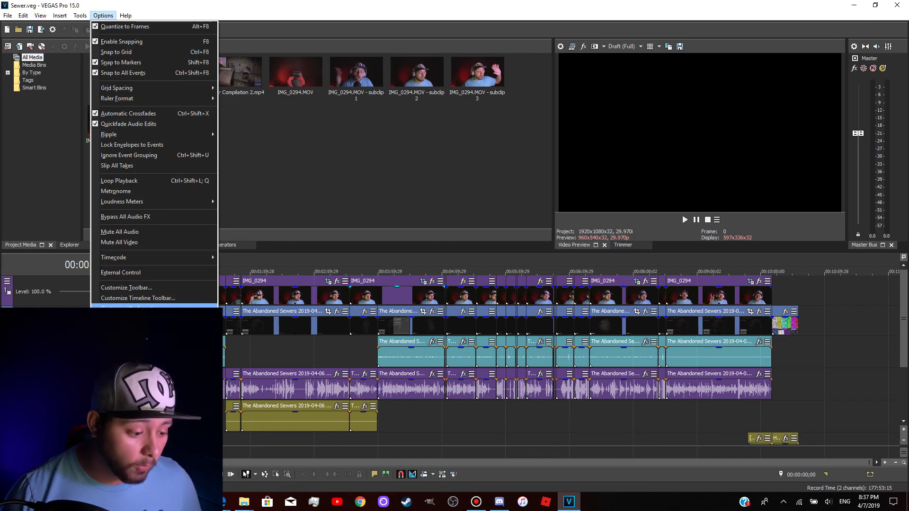
left_click(121, 319)
key("ctrl+Tab")
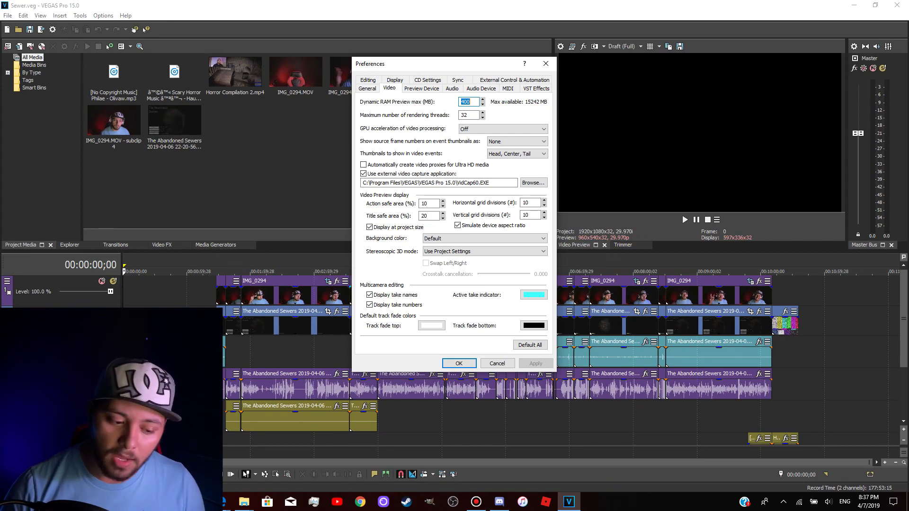
left_click(546, 63)
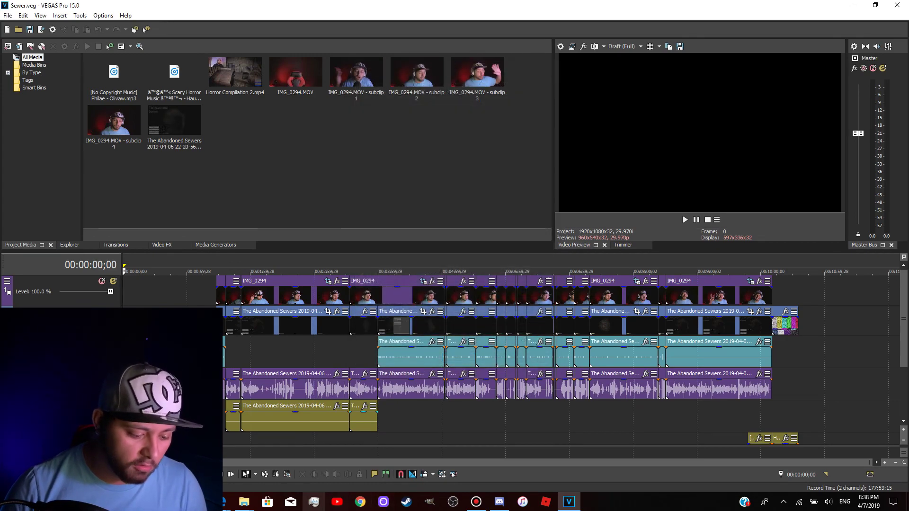
- In Task Manager, go from the Sewer.veg entry to vegas150.exe on the Details tab
key("ctrl+shift+Escape")
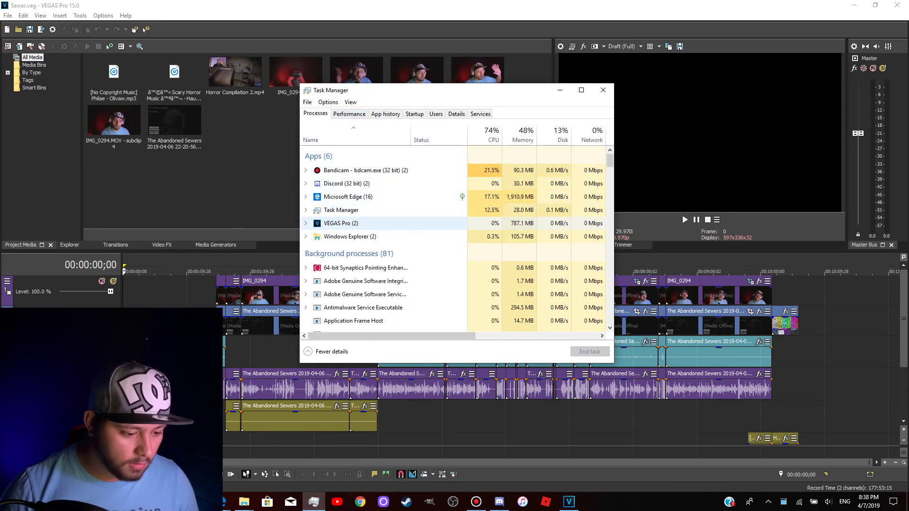
right_click(315, 225)
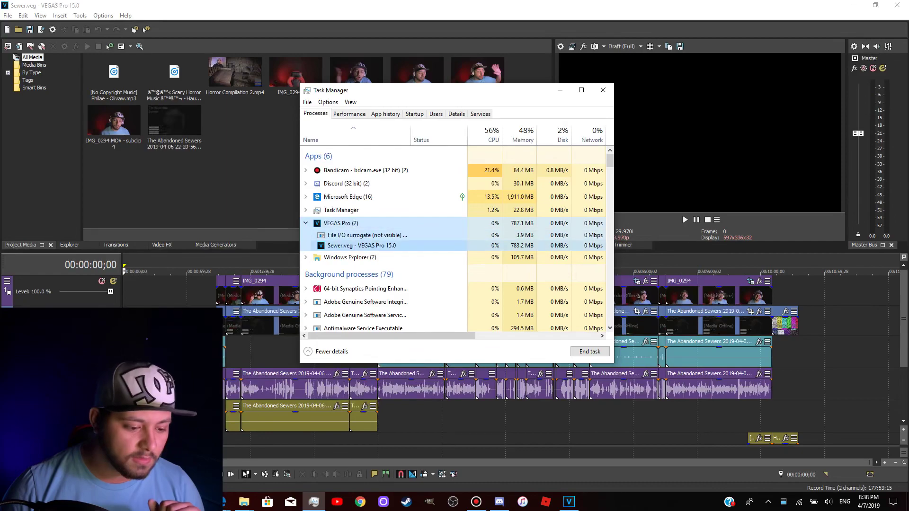
right_click(332, 245)
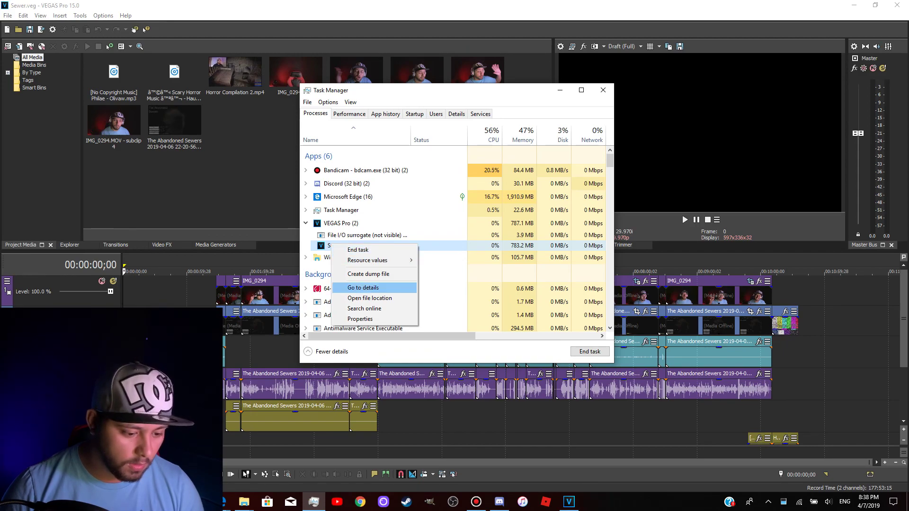
left_click(363, 288)
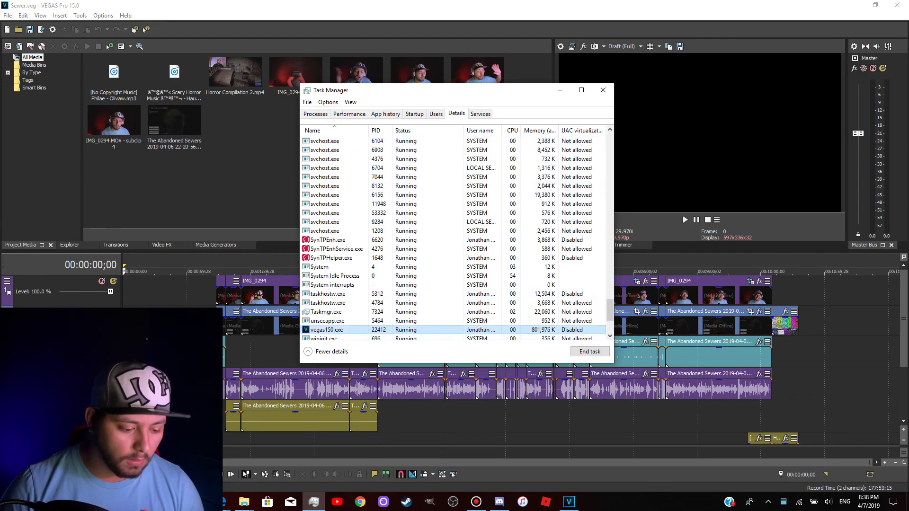
right_click(328, 330)
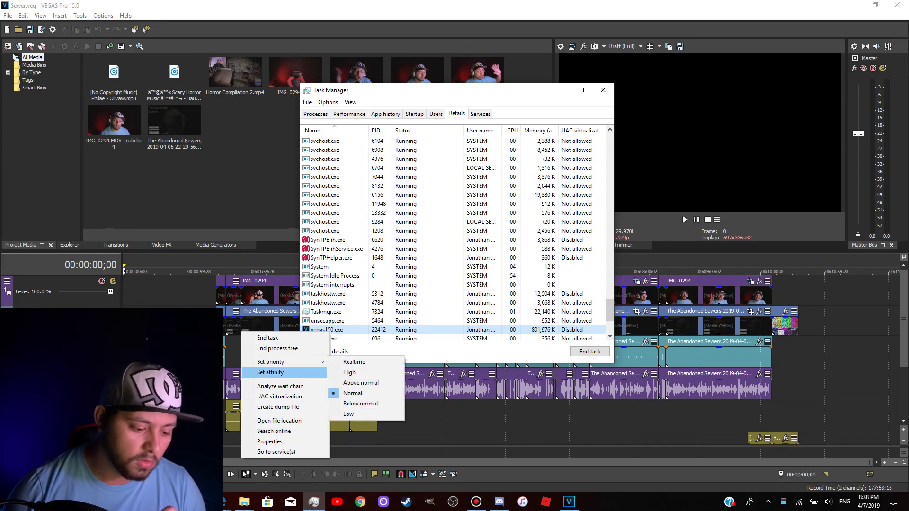
- Keep vegas150.exe's processor affinity on CPU 0 through CPU 3 and confirm
key("Down")
key("Return")
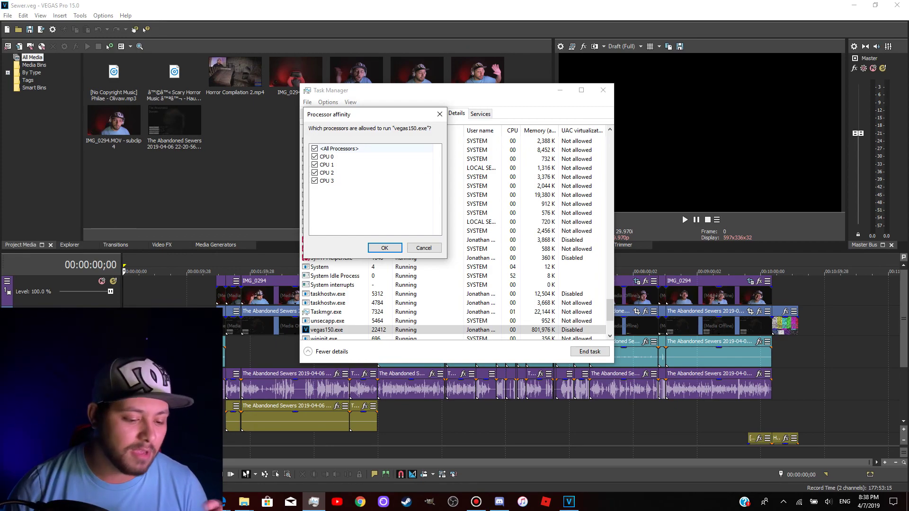
left_click(439, 114)
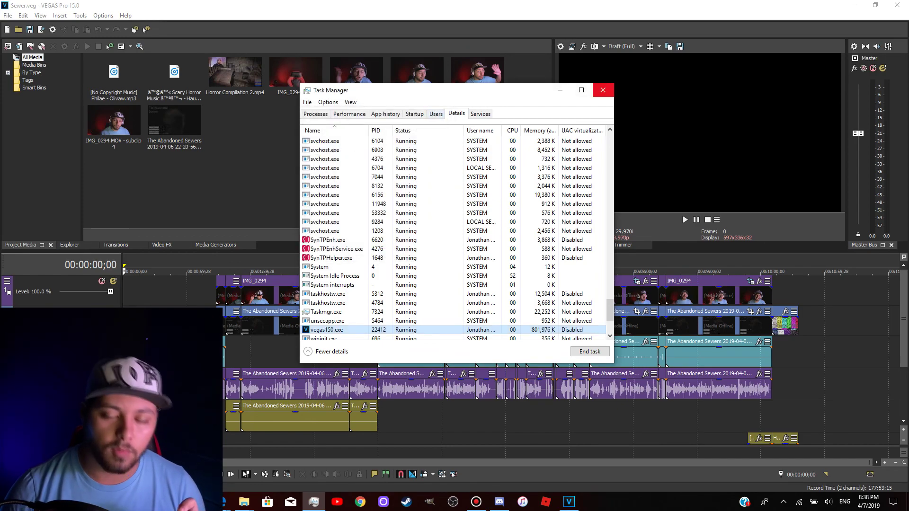